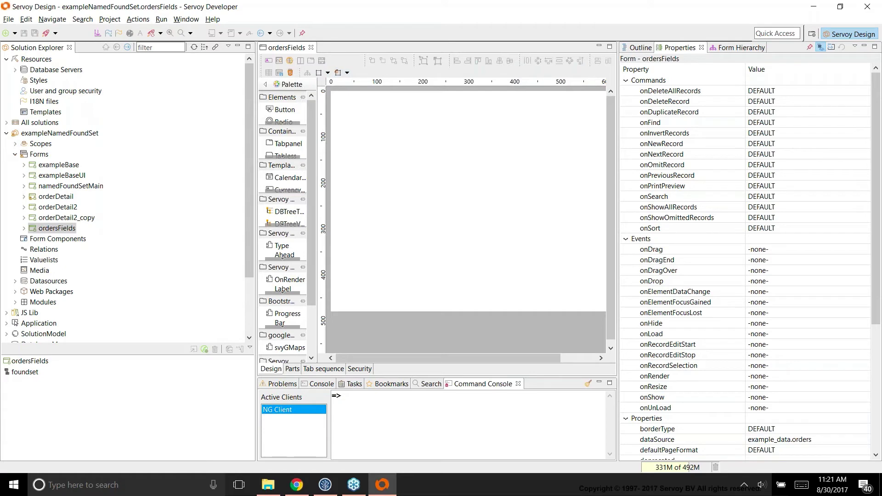
Start placing fields on the ordersFields form, add customerid, employeeid and orderdate to the selection, and remove them again.
click(269, 62)
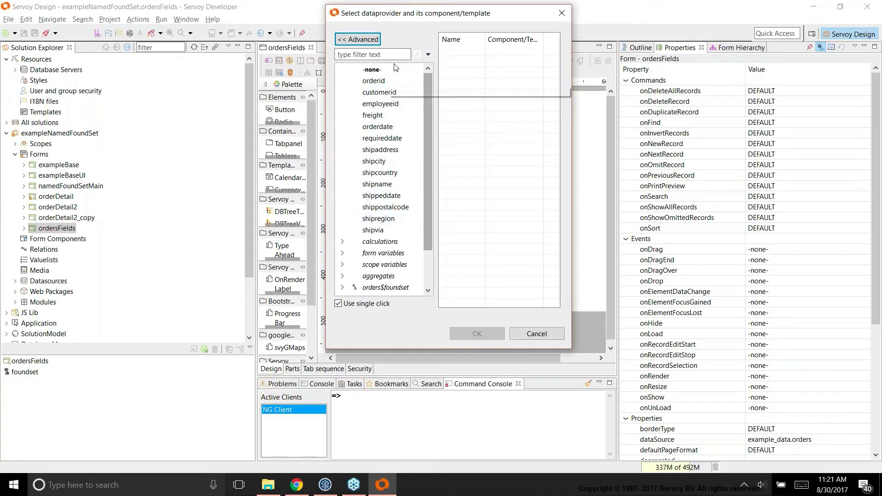
click(382, 92)
click(384, 105)
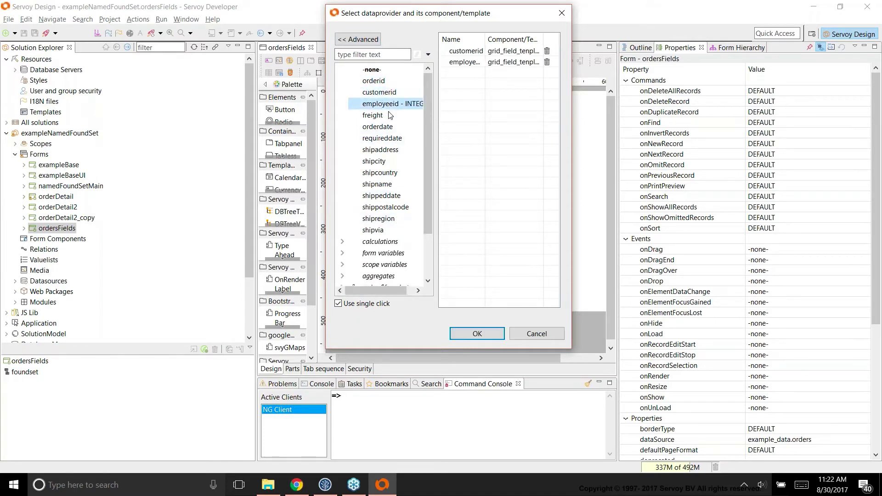
click(387, 127)
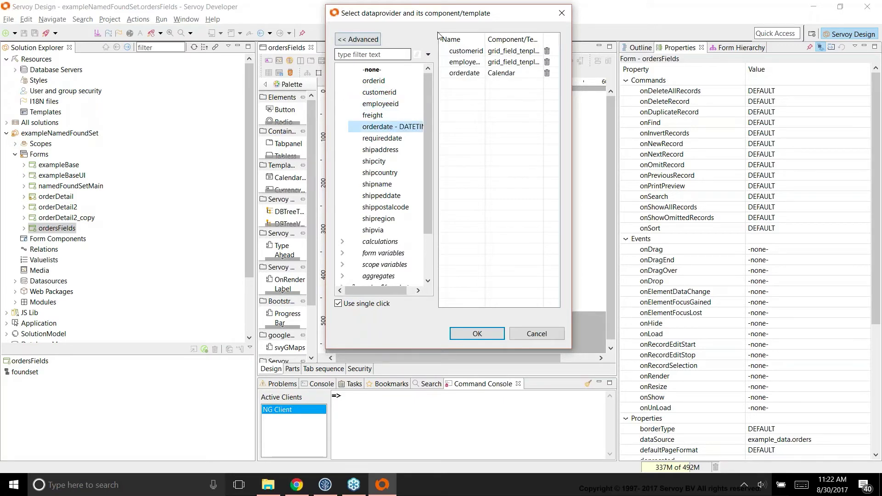
click(547, 51)
click(547, 51)
click(547, 51)
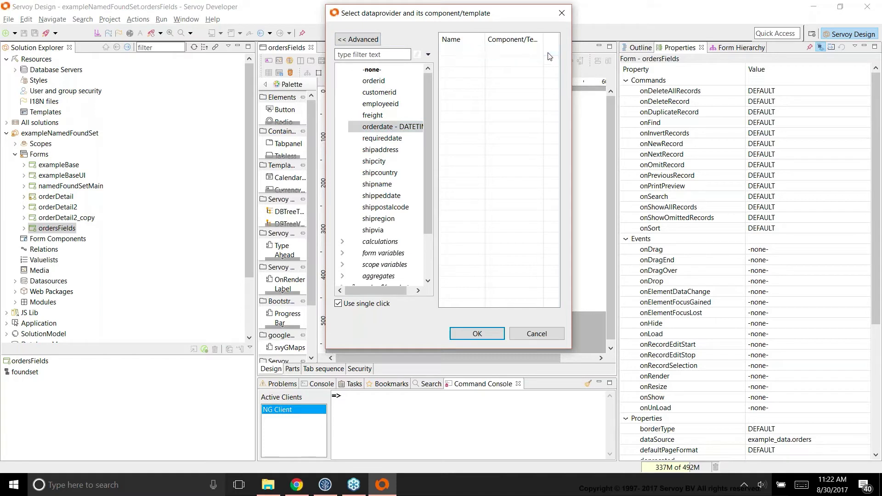
Try the Check Group component for the orderdate field and remove the field from the selection.
click(378, 127)
click(510, 50)
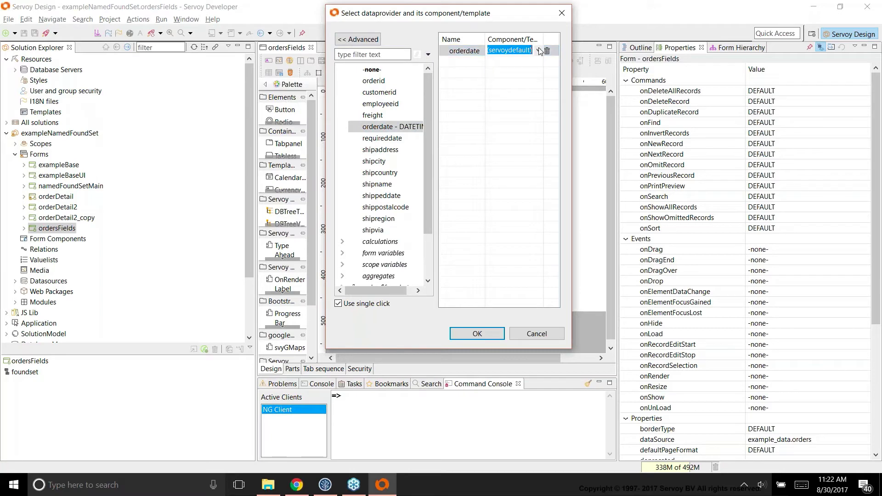
drag(531, 15, 406, 33)
click(425, 64)
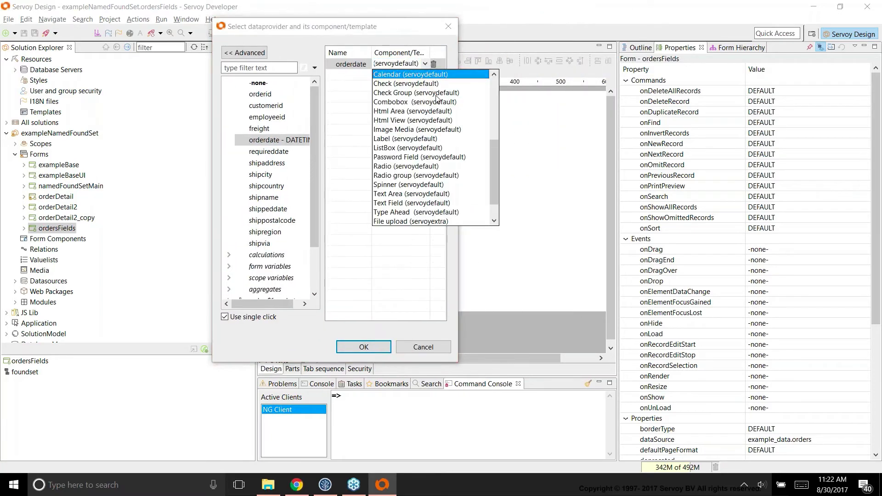
click(414, 91)
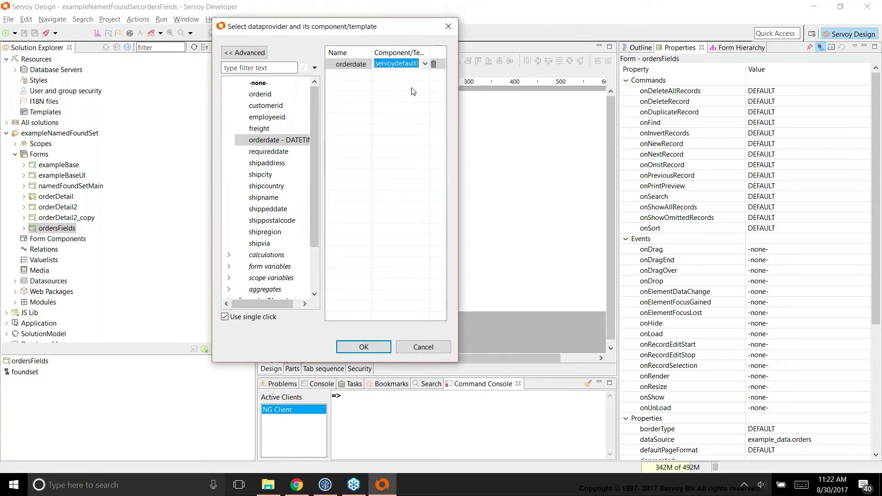
click(433, 64)
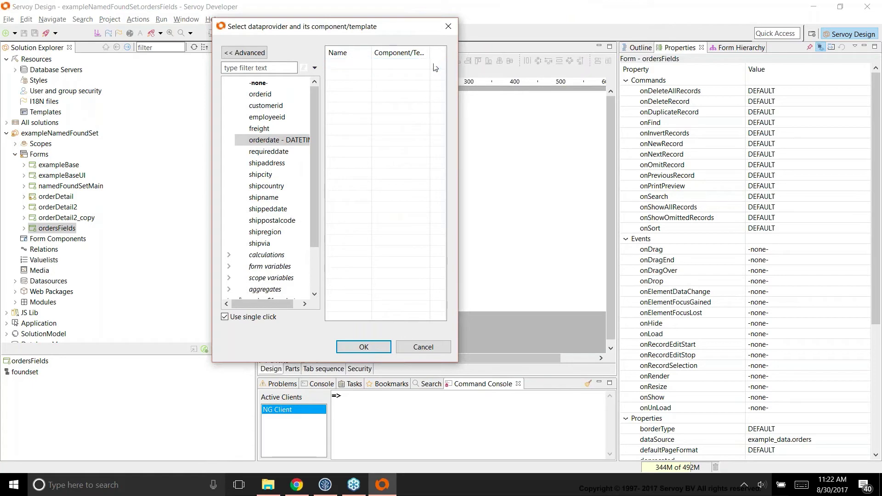
Show the advanced field placement options and select the blank configuration.
click(244, 52)
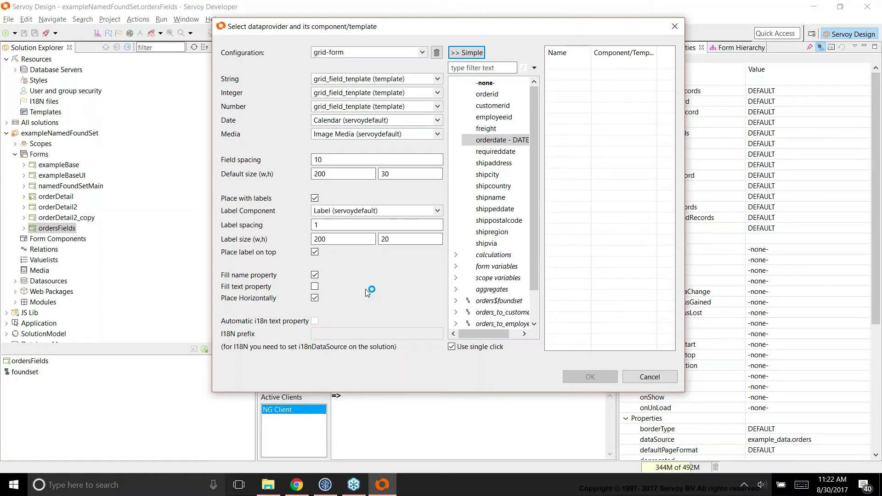
click(423, 53)
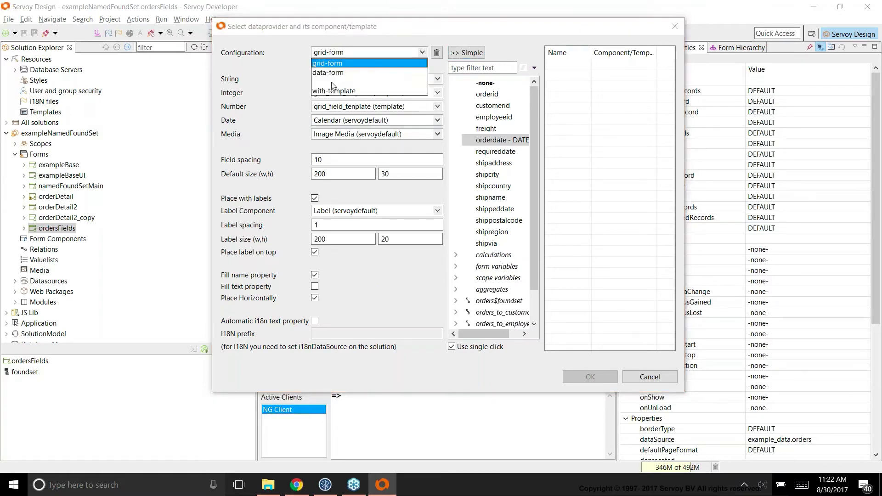
click(337, 82)
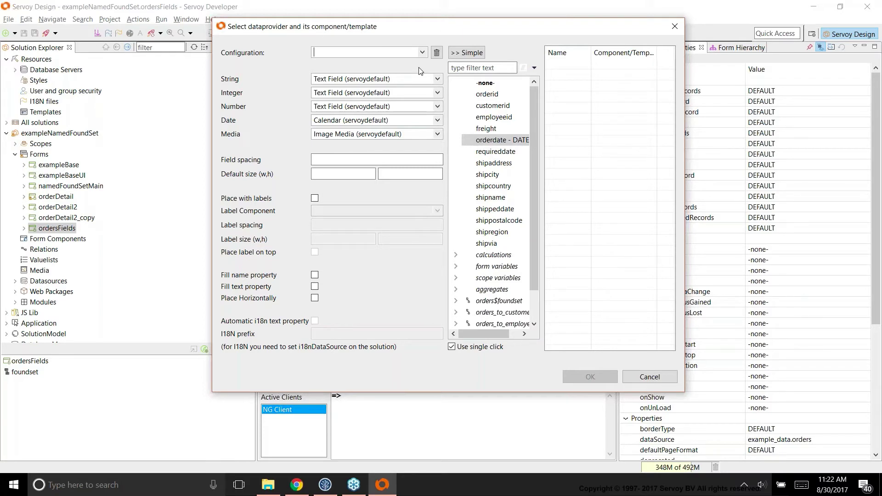
Draft a placement configuration named my-config with field spacing 10 and default size 150 by 20, and delete it.
text(my-config)
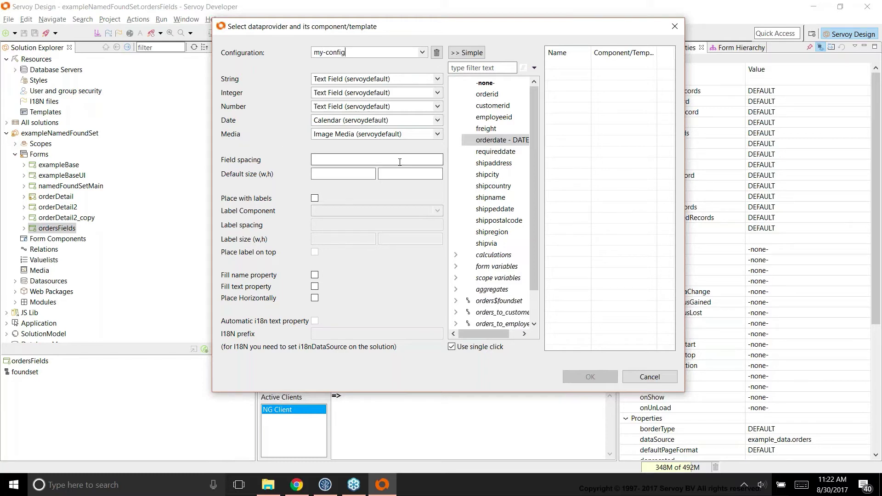
click(328, 160)
key(Tab)
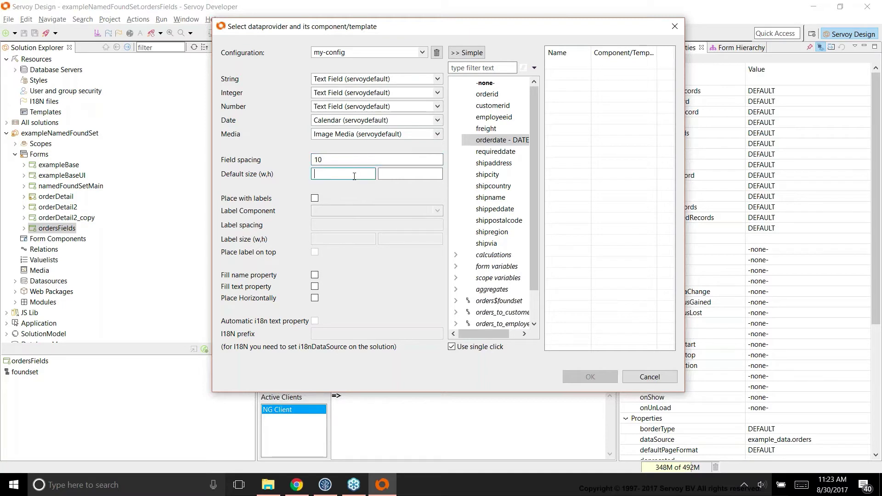
text(150)
key(Tab)
text(20)
click(436, 53)
Place customerid, employeeid and orderdate on the ordersFields form using the data-form configuration, and save the form.
click(422, 52)
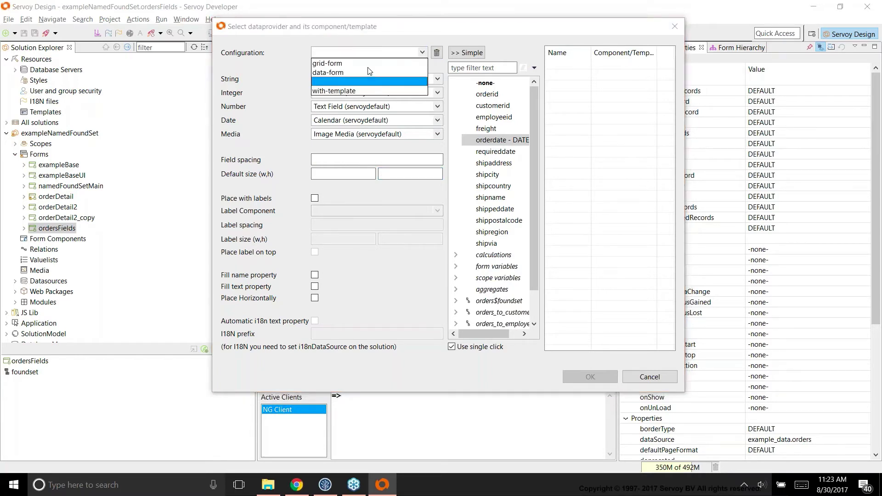
click(342, 73)
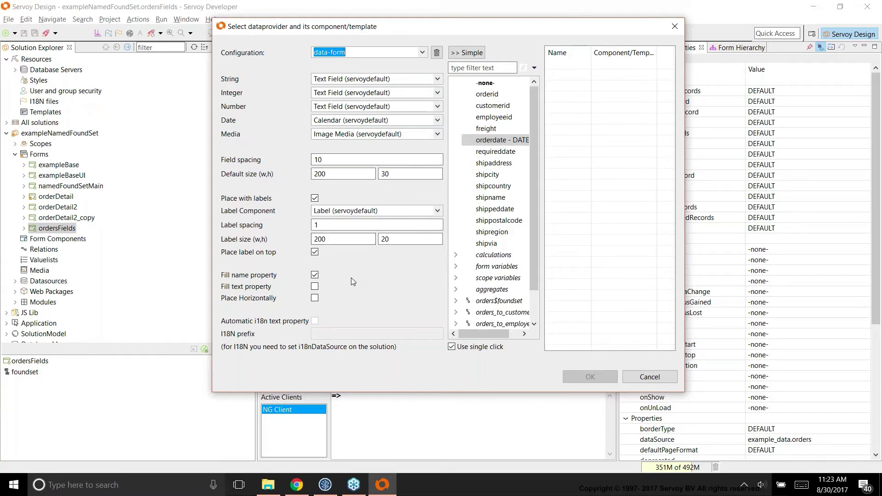
click(494, 106)
click(499, 118)
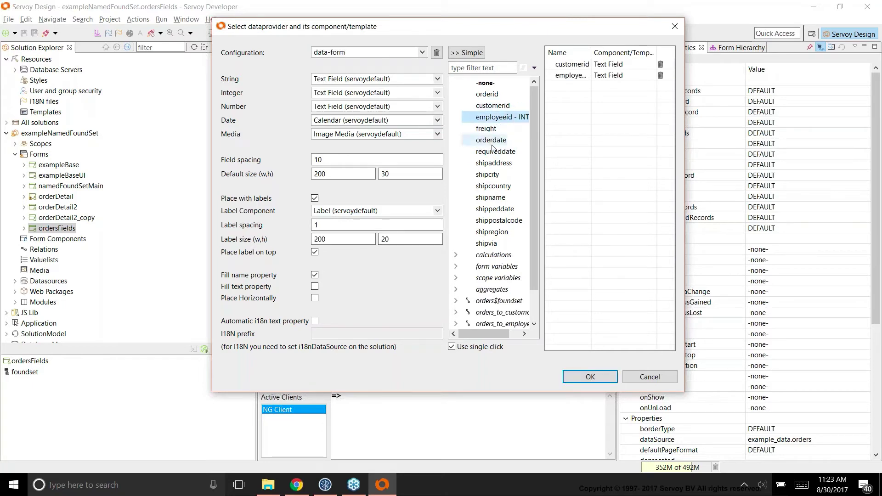
click(492, 140)
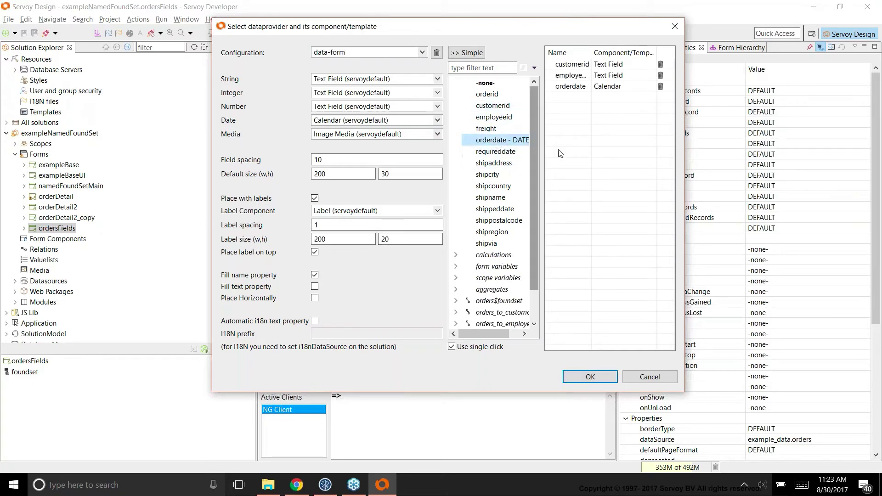
click(602, 375)
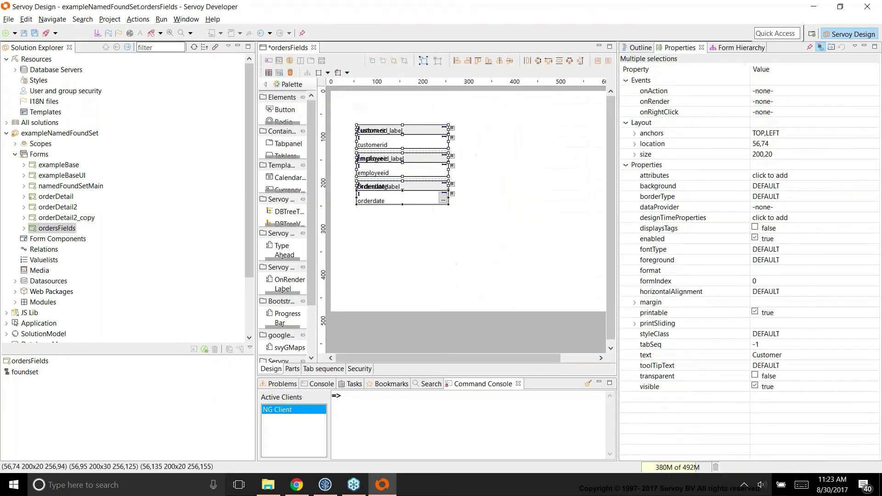
key(ctrl+s)
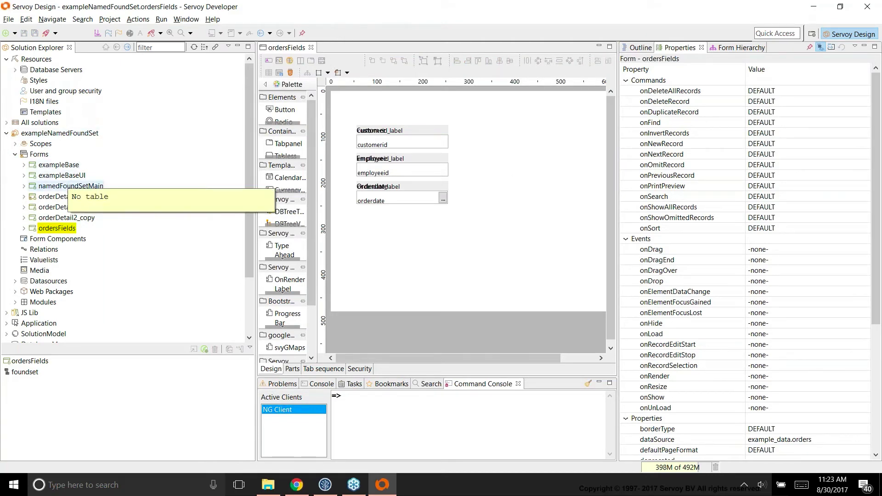
Open the namedFoundSetMain form in the form editor and delete its orderDetail2 and orderDetail2_copy tabs.
right_click(69, 187)
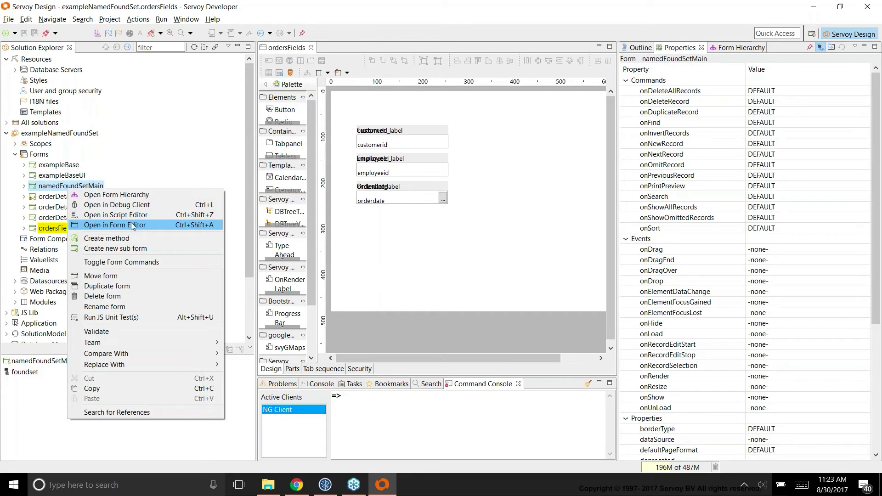
click(131, 225)
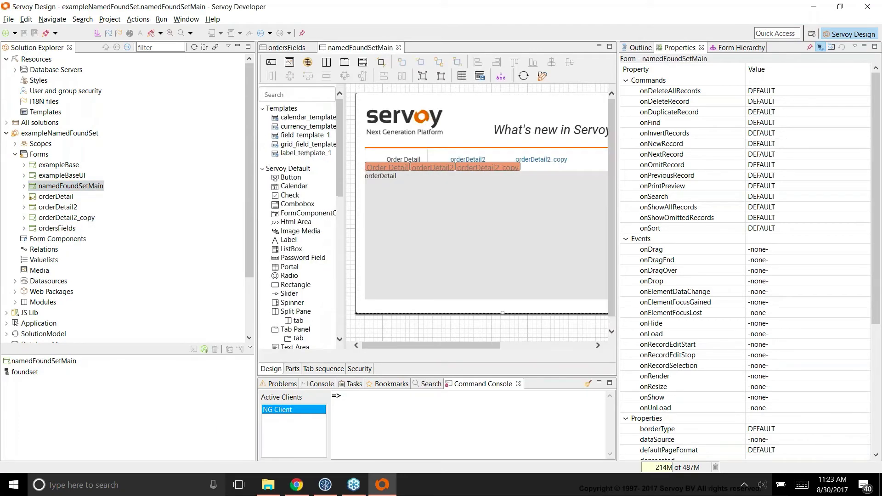
click(435, 169)
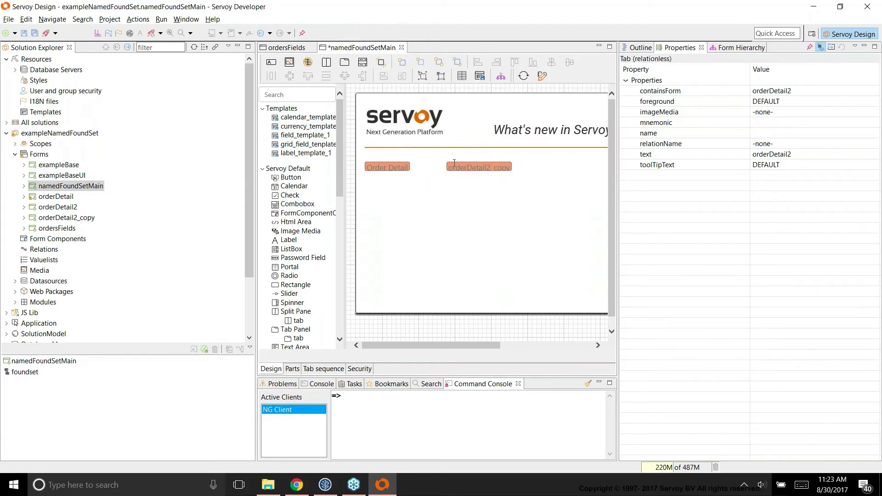
key(Delete)
key(Delete)
Add the unrelated ordersFields form as a new tab in the tab panel and save namedFoundSetMain.
click(437, 190)
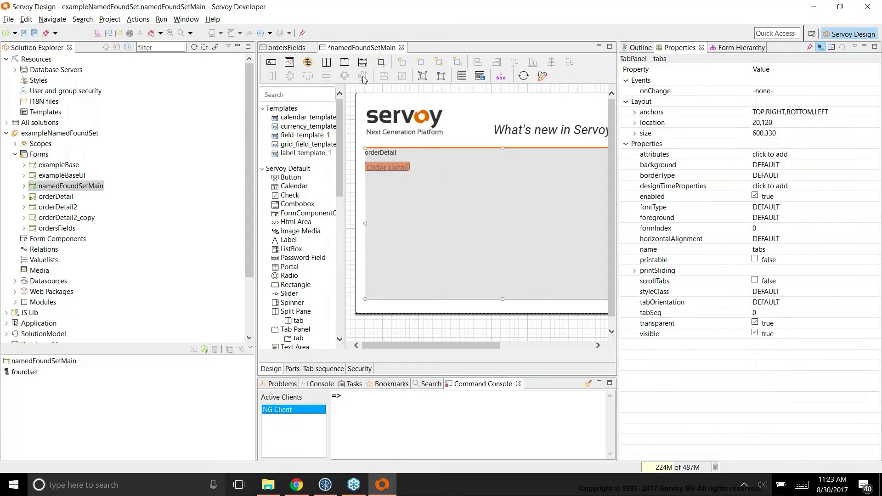
click(345, 63)
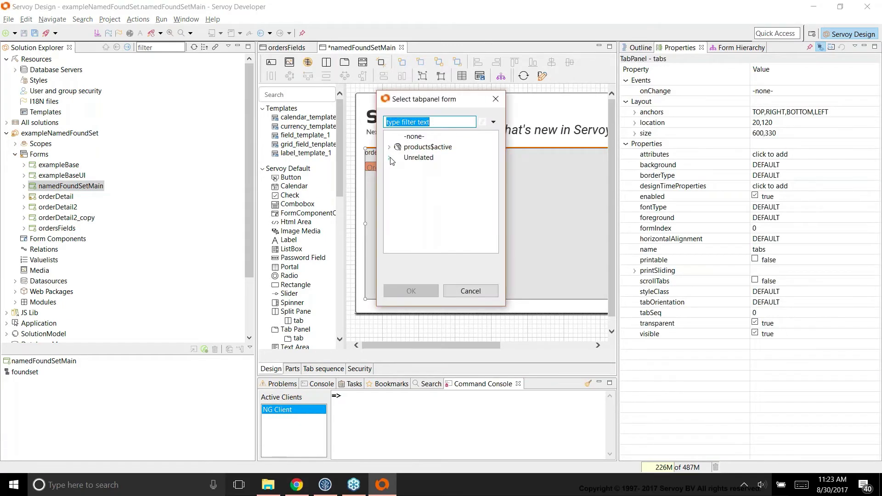
click(390, 158)
click(398, 168)
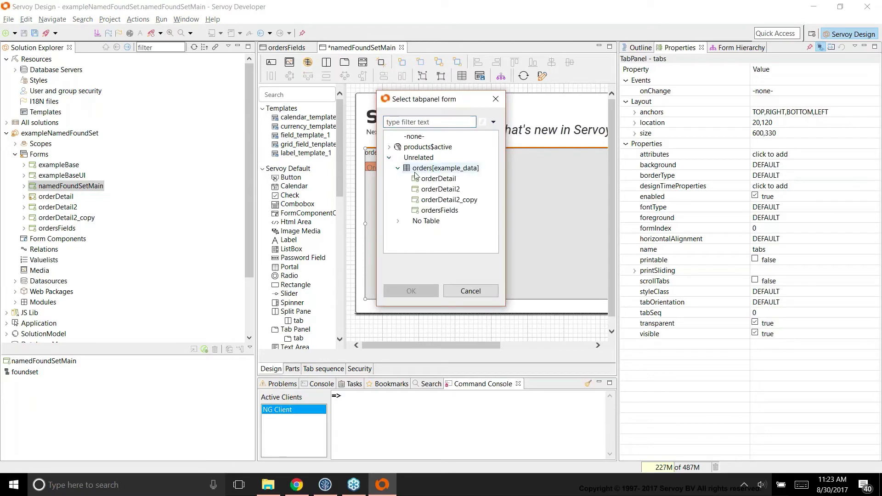
click(440, 210)
click(433, 291)
key(ctrl+s)
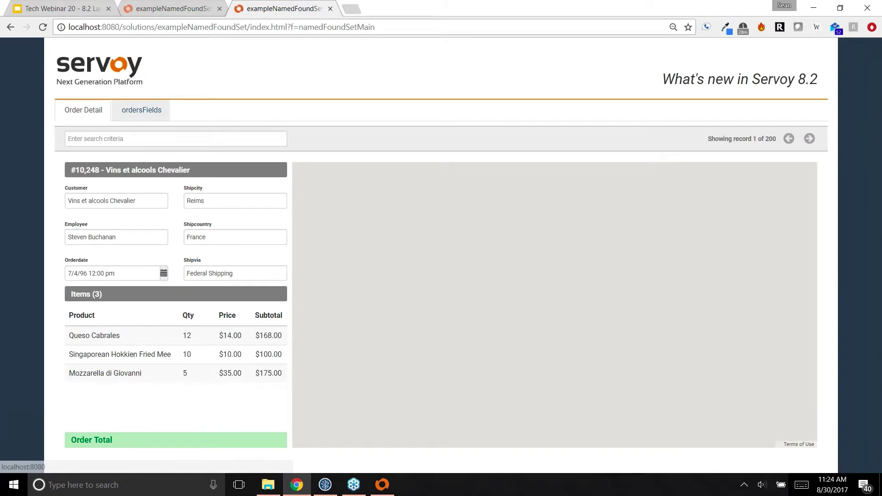
View the ordersFields tab in the running browser client and switch back to Servoy Developer.
click(142, 110)
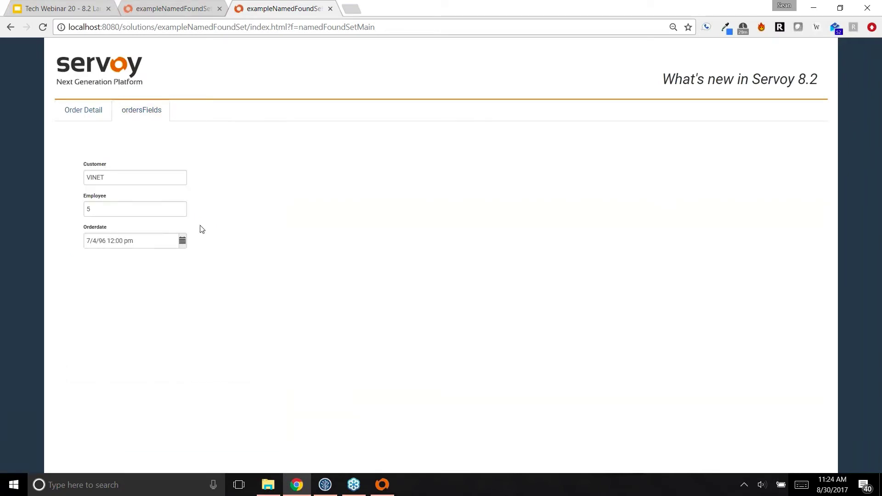
key(alt+Tab)
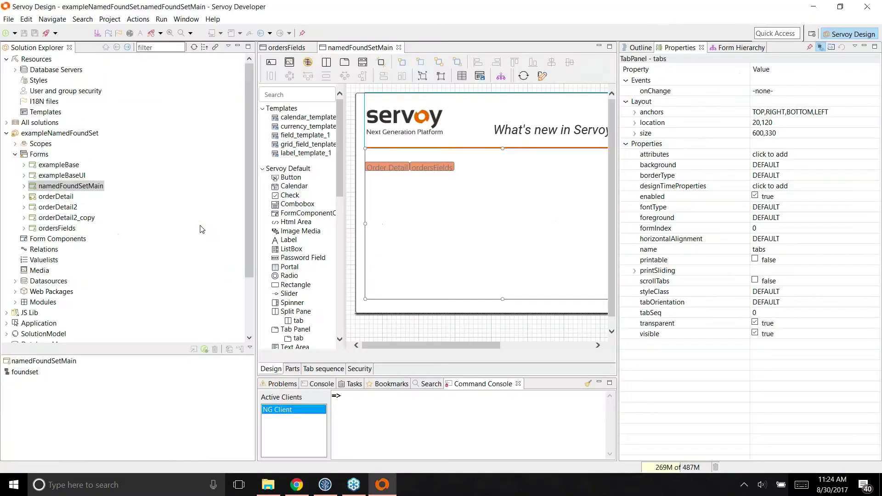
Delete all the placed fields and labels from the ordersFields form and save it.
click(289, 48)
mouse_move(483, 224)
mouse_down()
mouse_move(407, 190)
mouse_move(353, 115)
mouse_up()
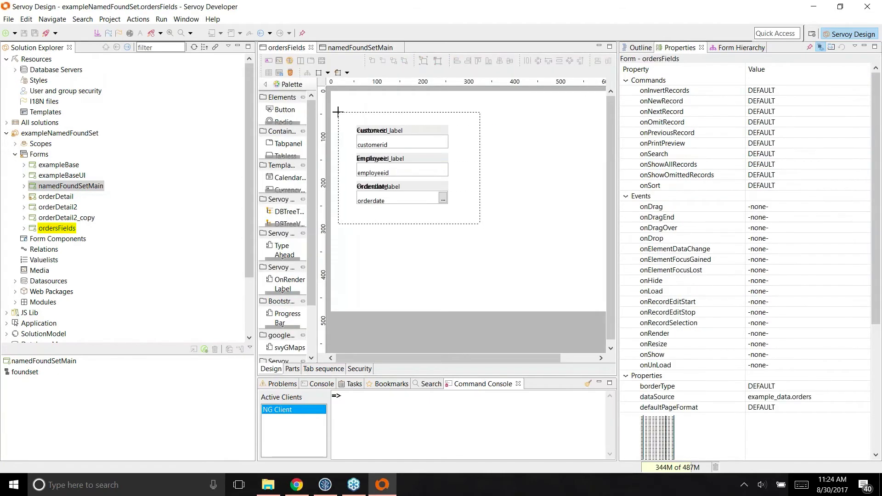
key(Delete)
key(ctrl+s)
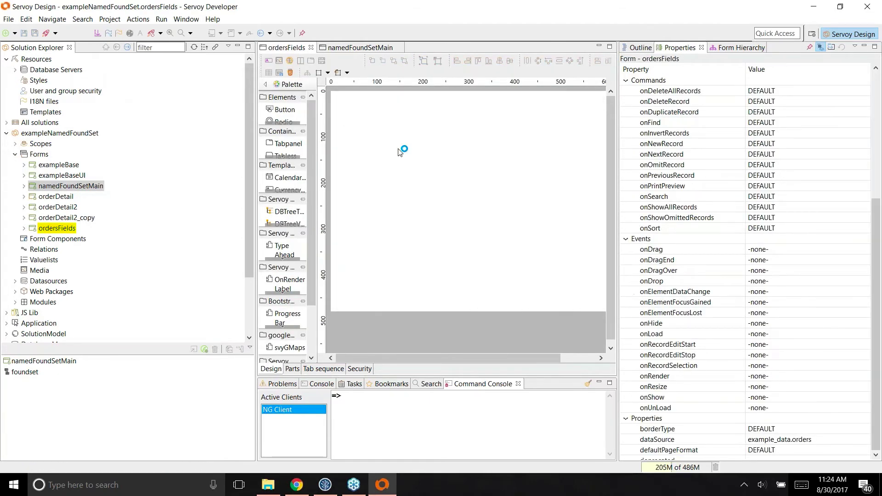
Open the Place Field Wizard for ordersFields, review the component choices for String data, and load the with-template configuration.
click(269, 61)
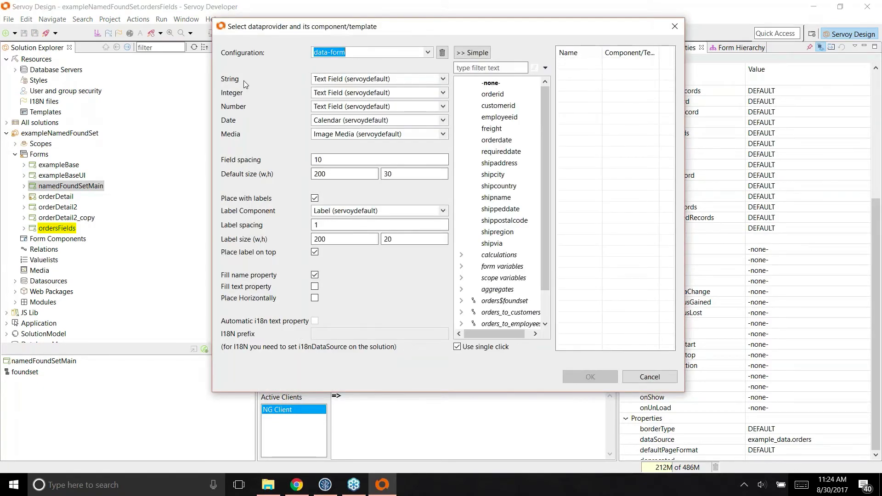
click(443, 80)
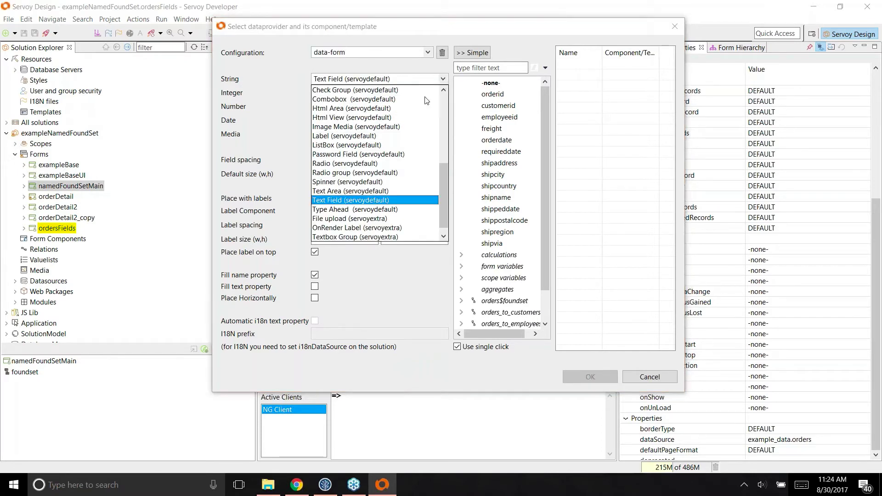
scroll(399, 173, down, 1)
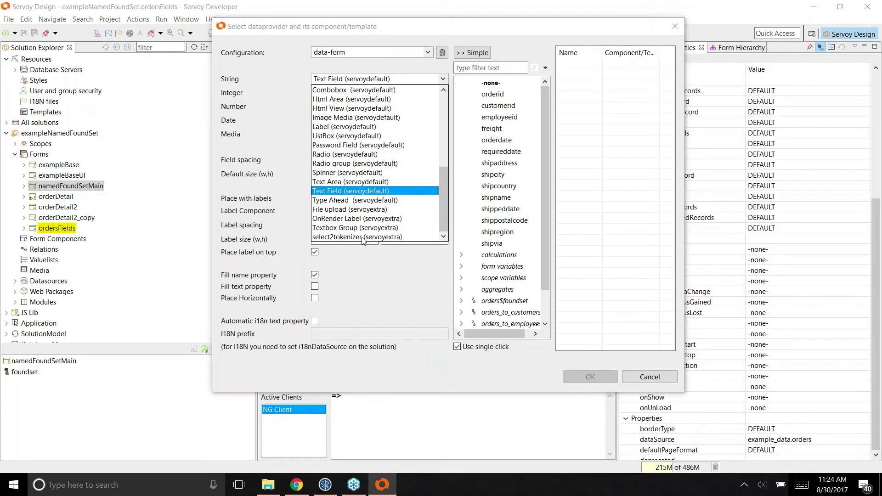
click(288, 122)
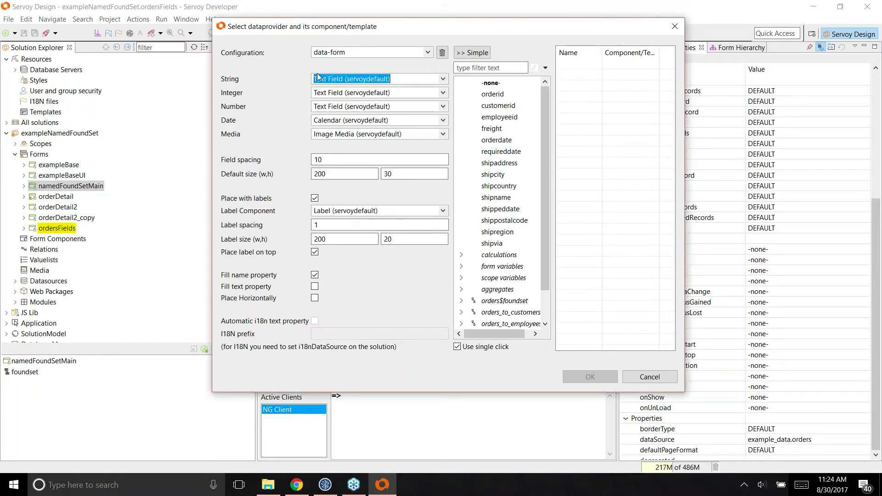
click(428, 52)
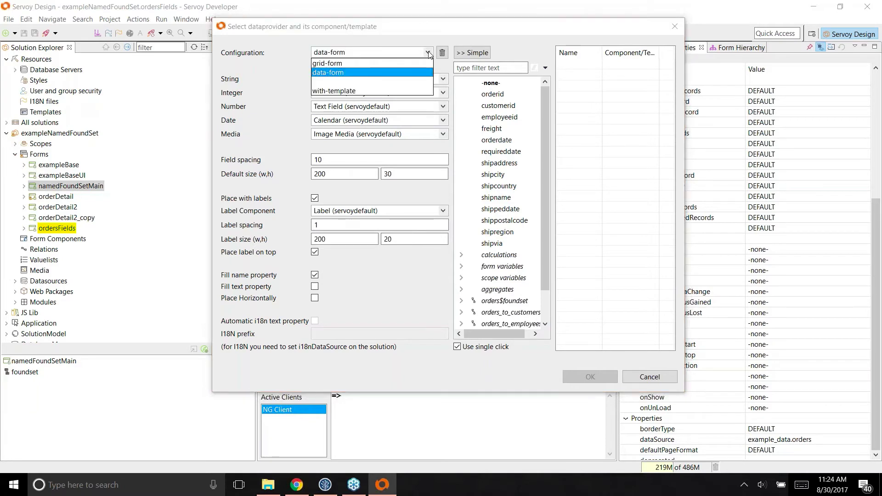
click(345, 91)
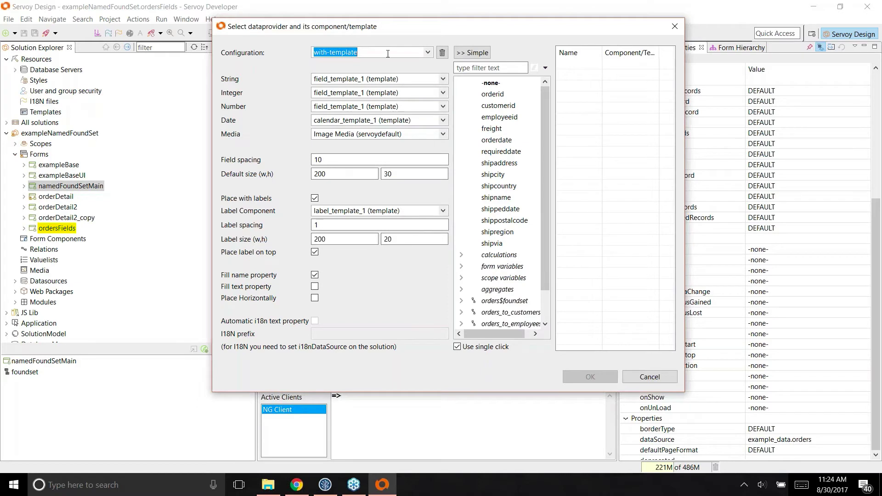
Review the templates offered for String data in the with-template configuration.
click(444, 79)
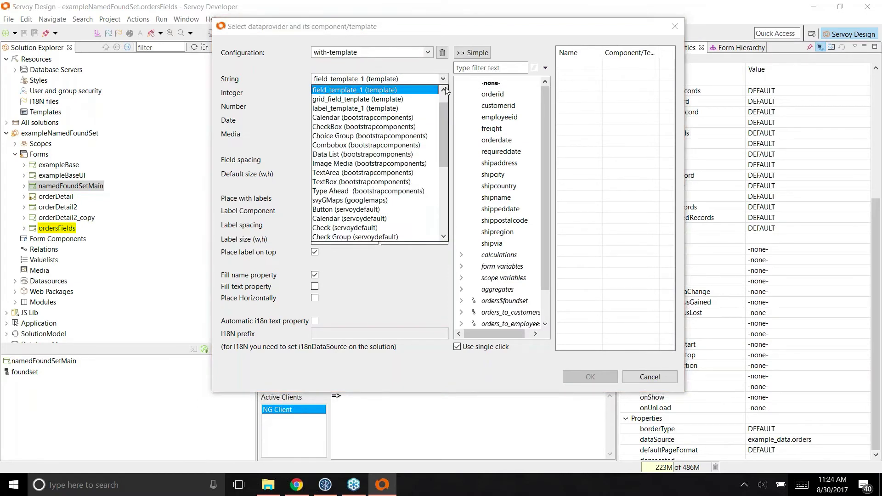
click(444, 90)
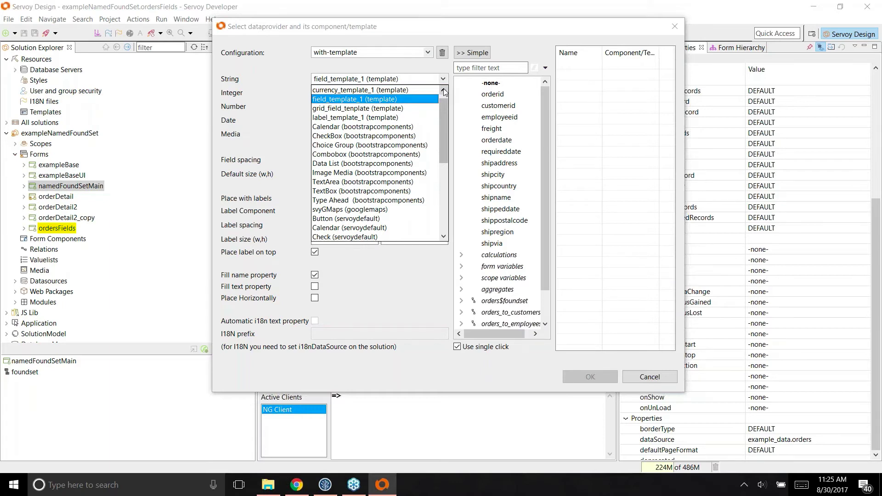
click(261, 65)
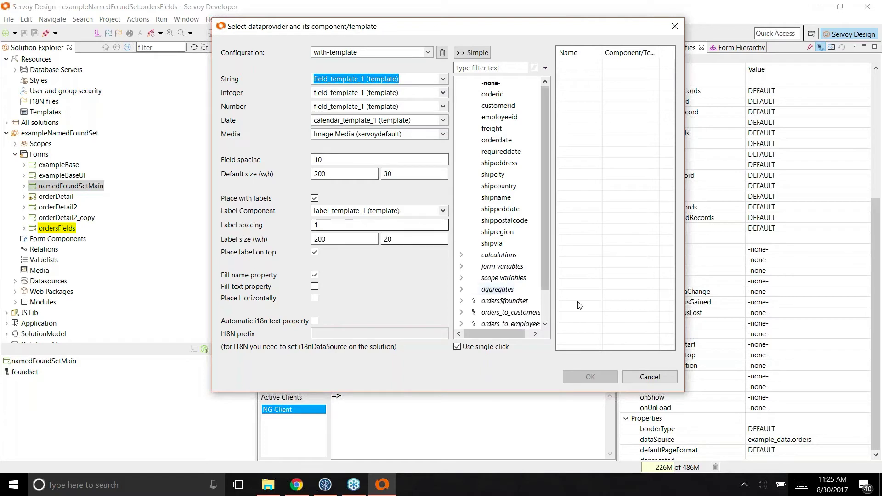
Select the customerid, employeeid and orderdate data providers and place them with labels on the form at about 76,67.
click(510, 109)
click(510, 119)
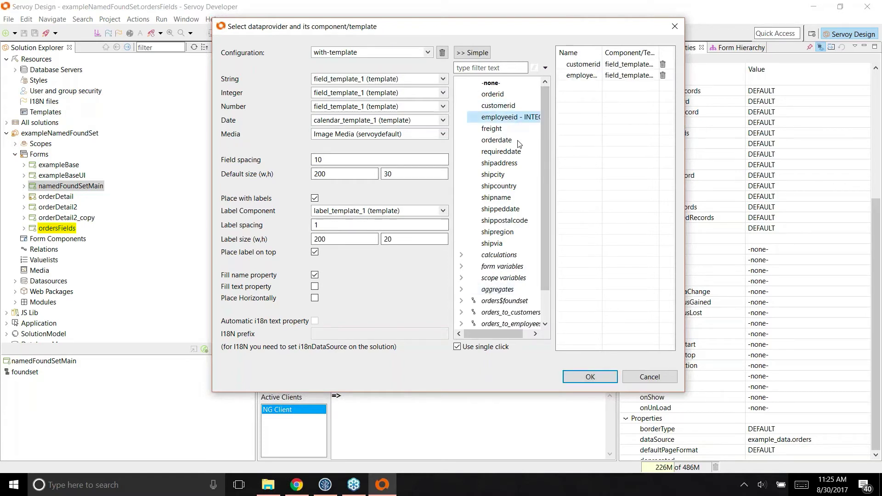
click(499, 143)
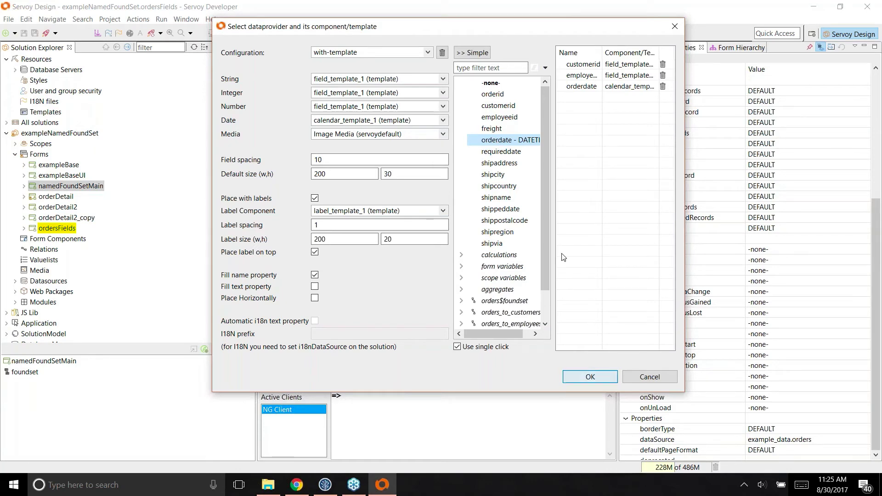
click(587, 379)
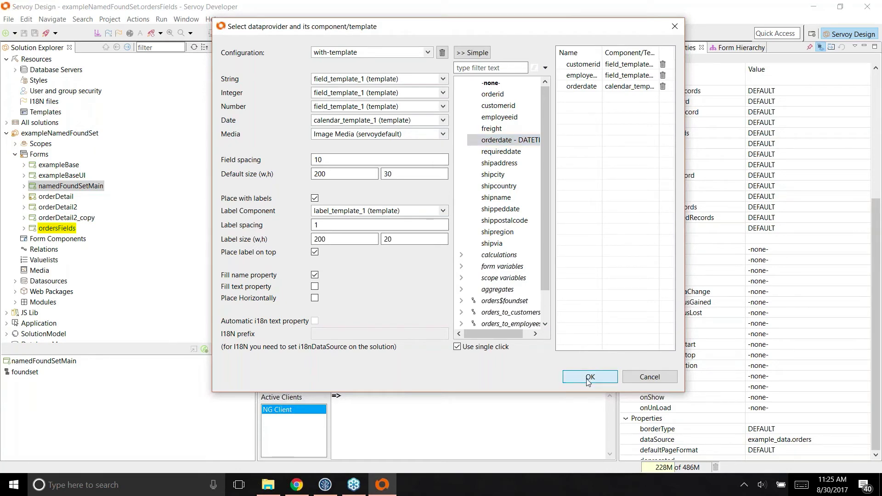
click(396, 123)
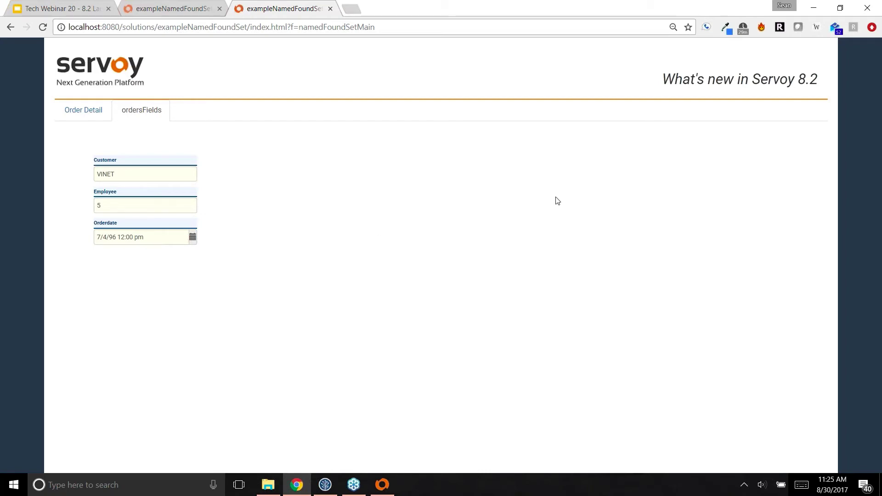
Switch back to Servoy Developer and choose the order_total calculation in a new Place Field Wizard.
key(alt+Tab)
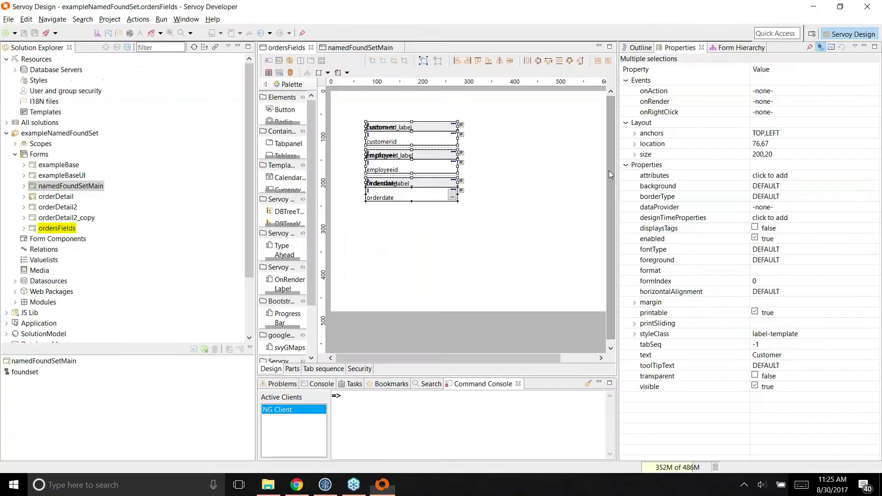
click(335, 183)
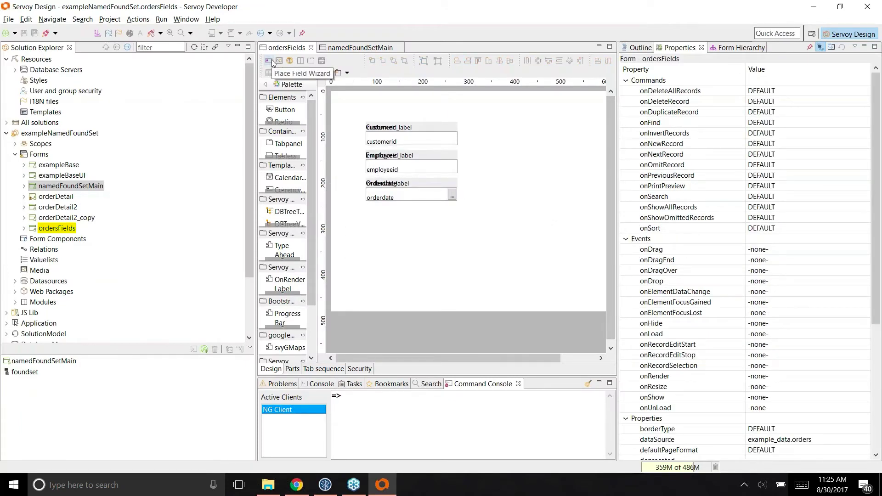
click(270, 61)
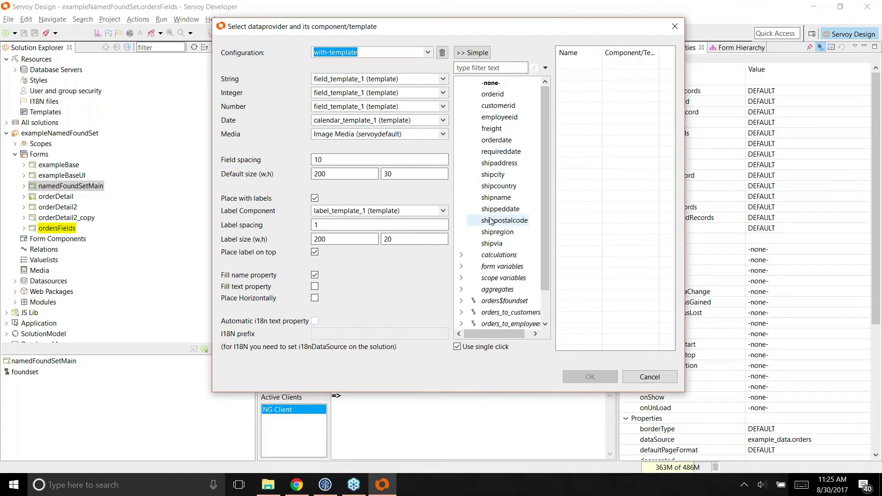
click(461, 255)
click(506, 289)
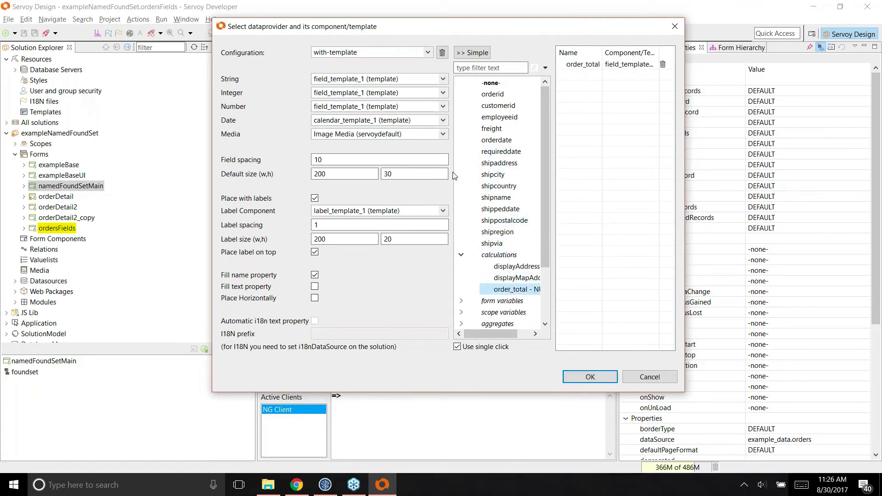
Set the component template for order_total to currency_template_1.
click(650, 70)
click(654, 64)
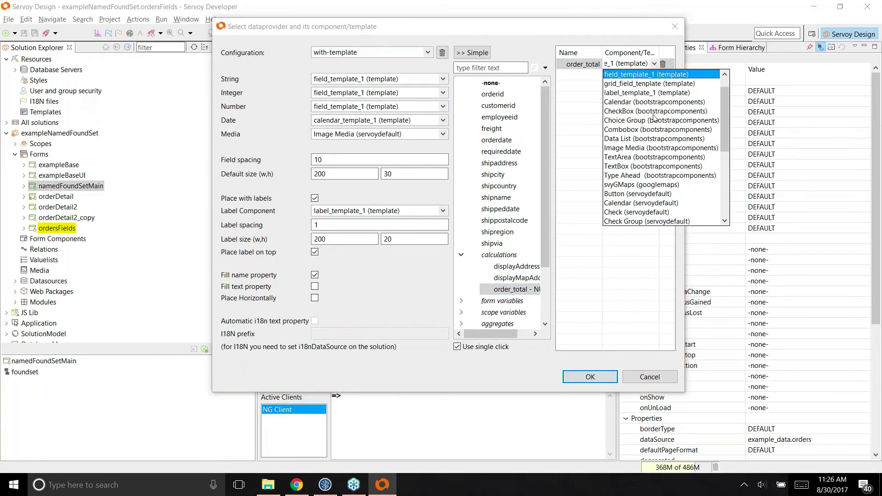
scroll(655, 118, up, 1)
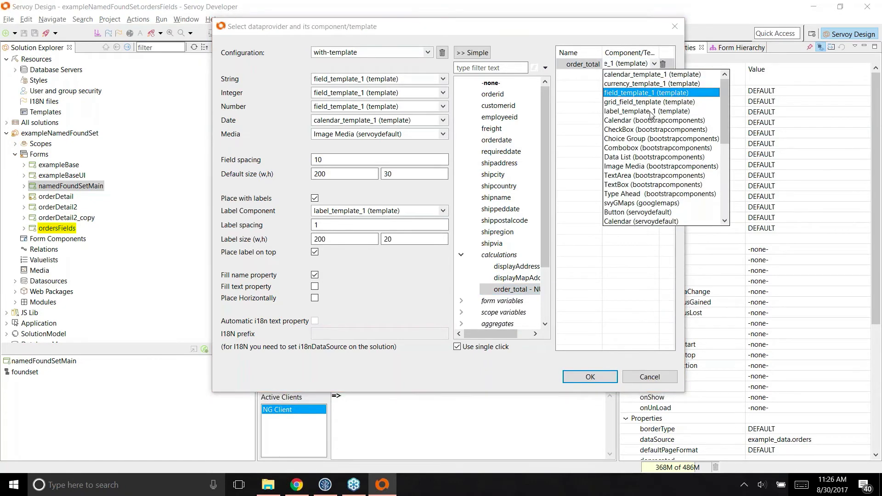
click(648, 83)
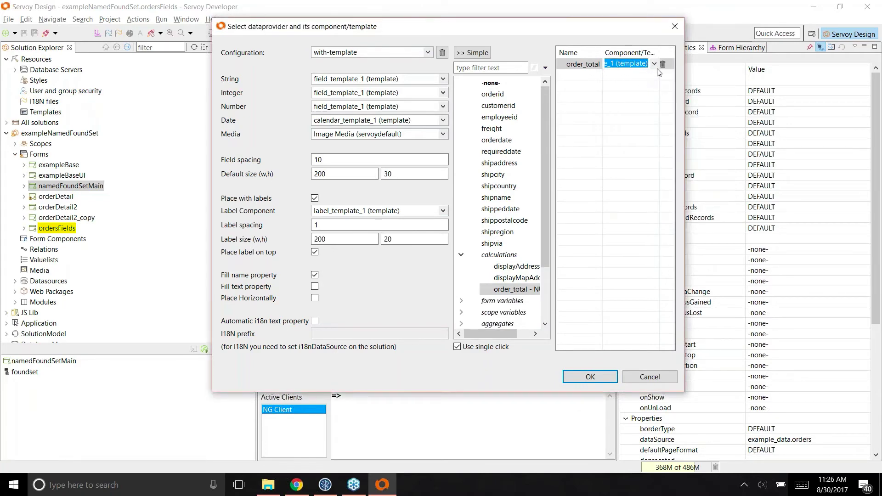
click(623, 343)
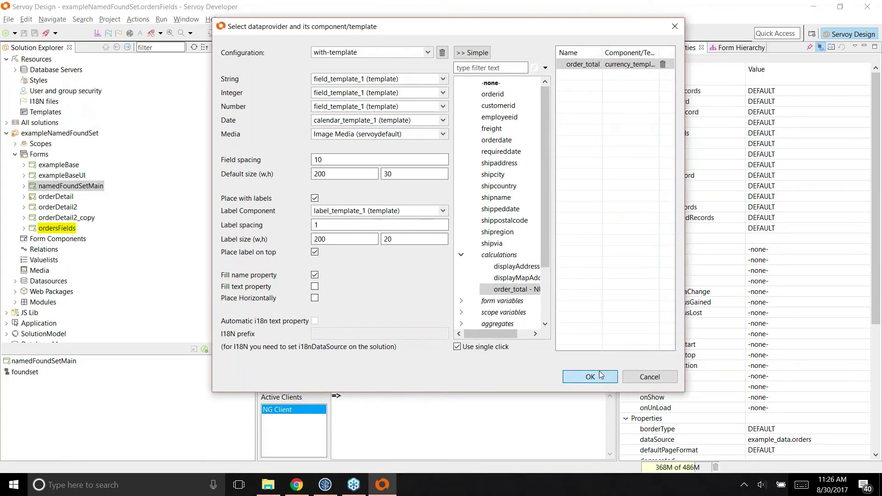
Place the order_total field with its label below the orderdate field, aligned with the existing fields at about 76,265.
click(590, 377)
drag(405, 223, 394, 221)
click(408, 289)
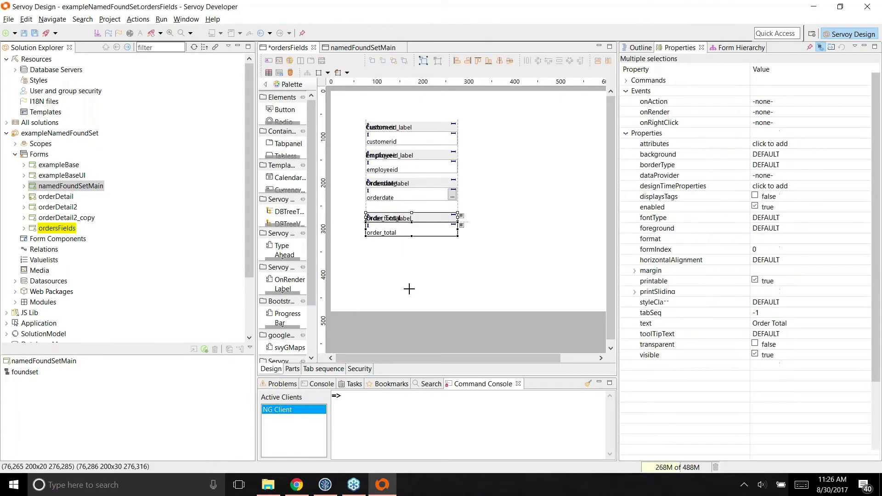
Switch to the running browser client and view the Order Total field on the ordersFields tab.
key(alt+Tab)
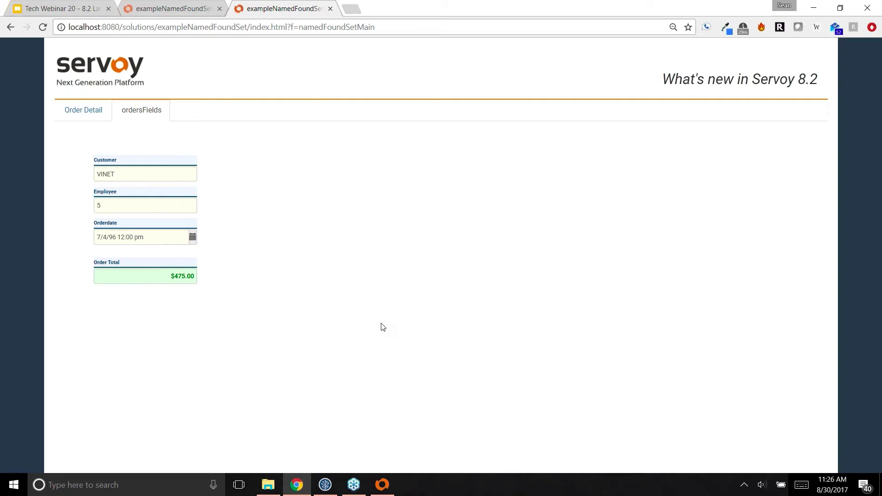
key(alt+Tab)
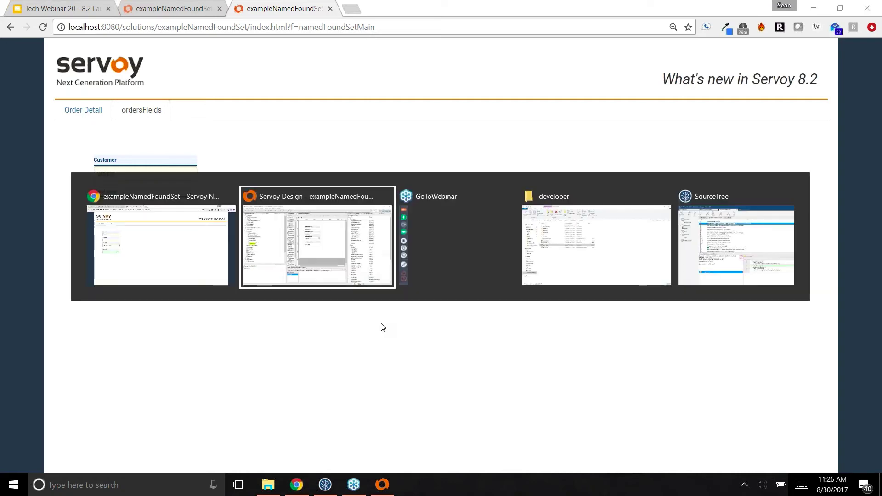
key(alt+shift+Tab)
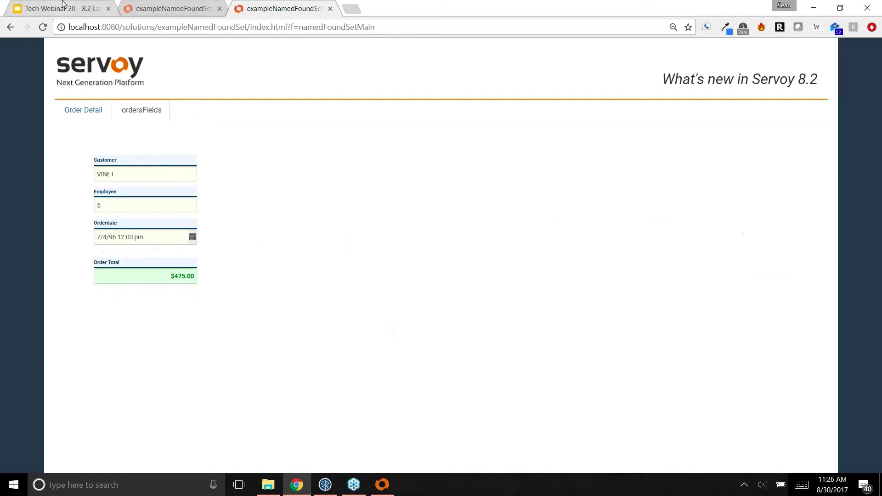
Switch to the Tech Webinar 20 presentation in Google Slides, present it from slide 8 and advance to slide 9.
click(63, 6)
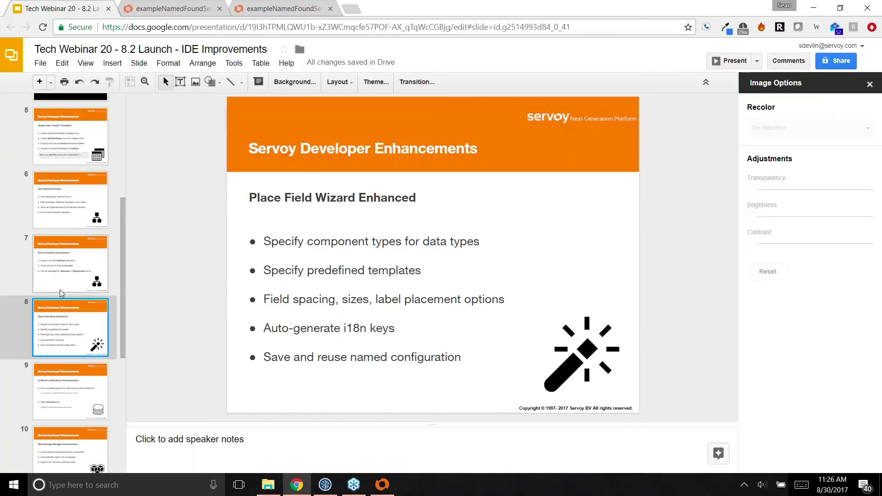
click(85, 63)
click(104, 82)
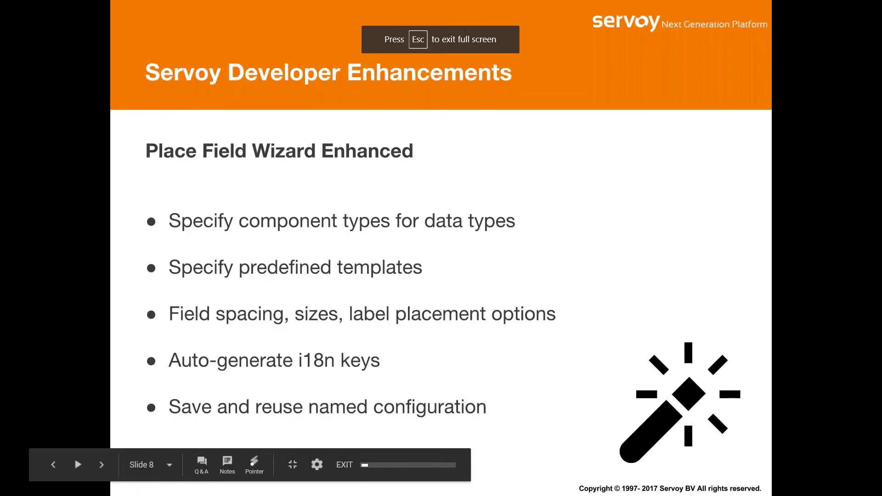
key(Right)
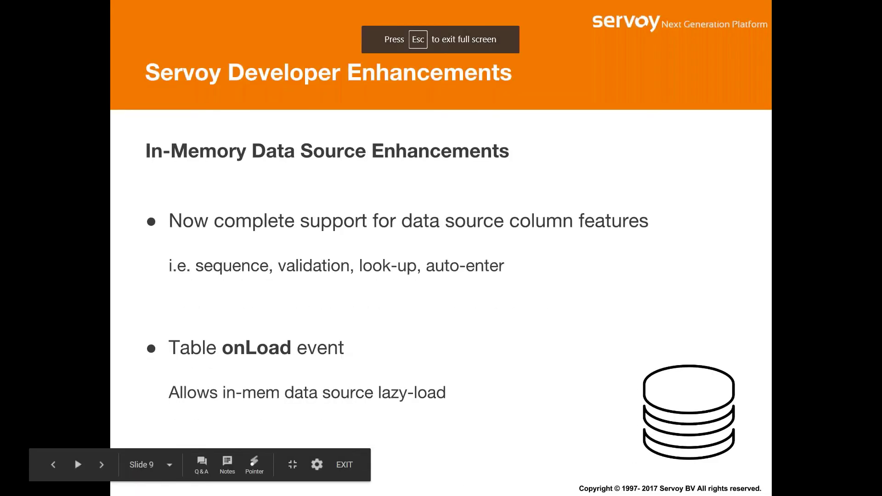